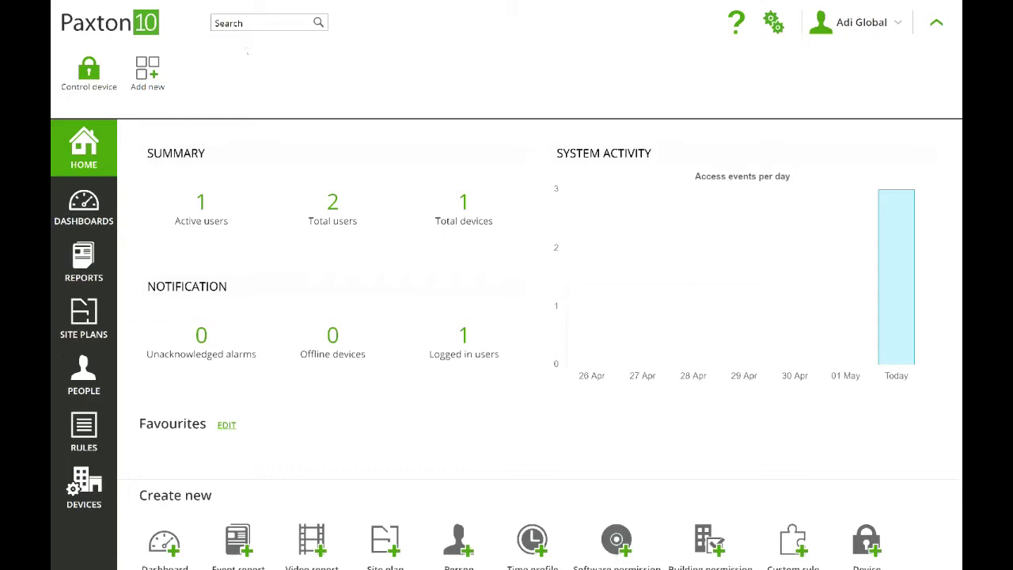
From the People section, start a new Person record via Add new.
left_click(84, 372)
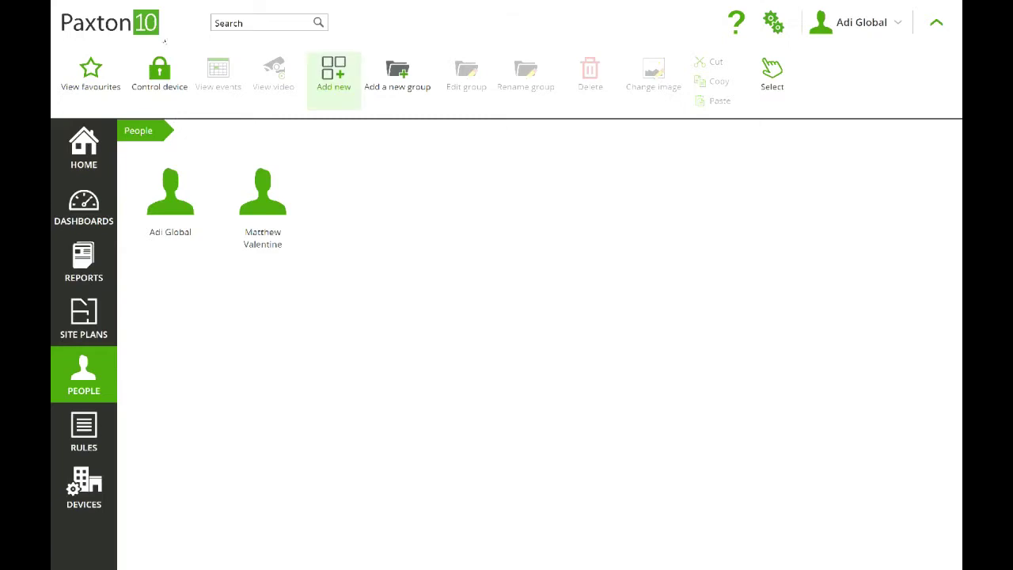
left_click(340, 87)
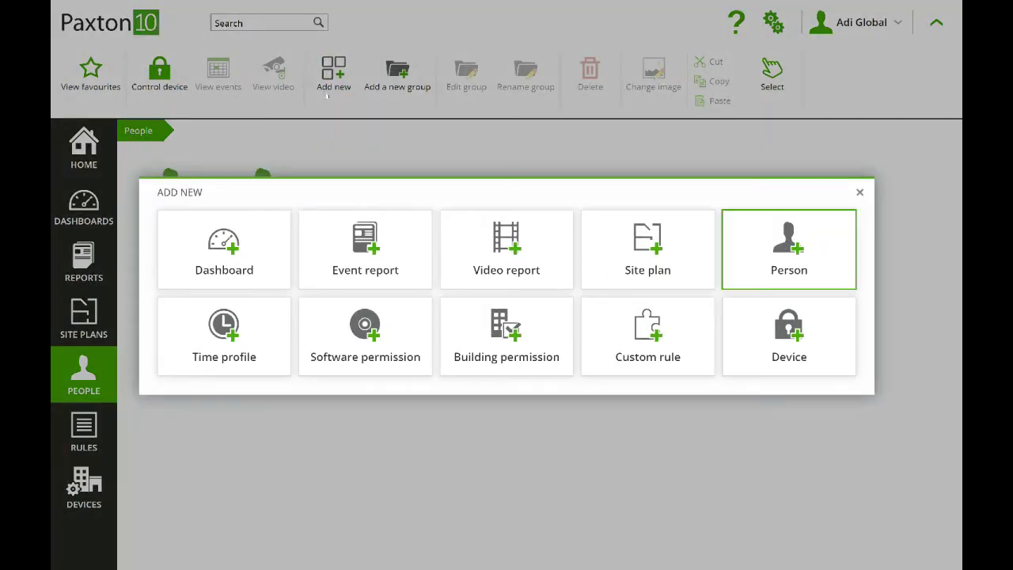
left_click(781, 245)
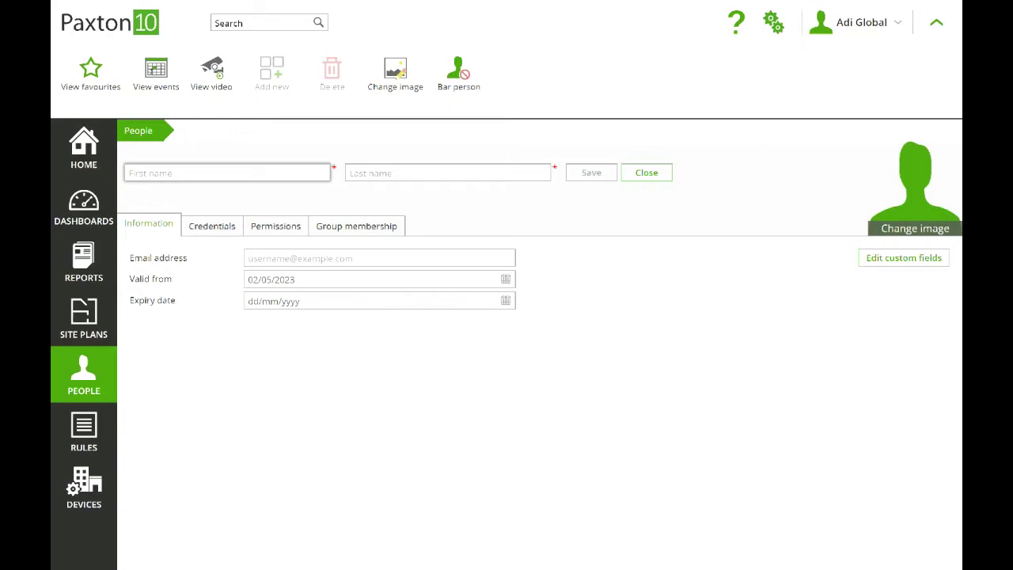
Enter first name 'Mobile' and last name 'Token', leave email blank, then view Credentials.
type("Mobil")
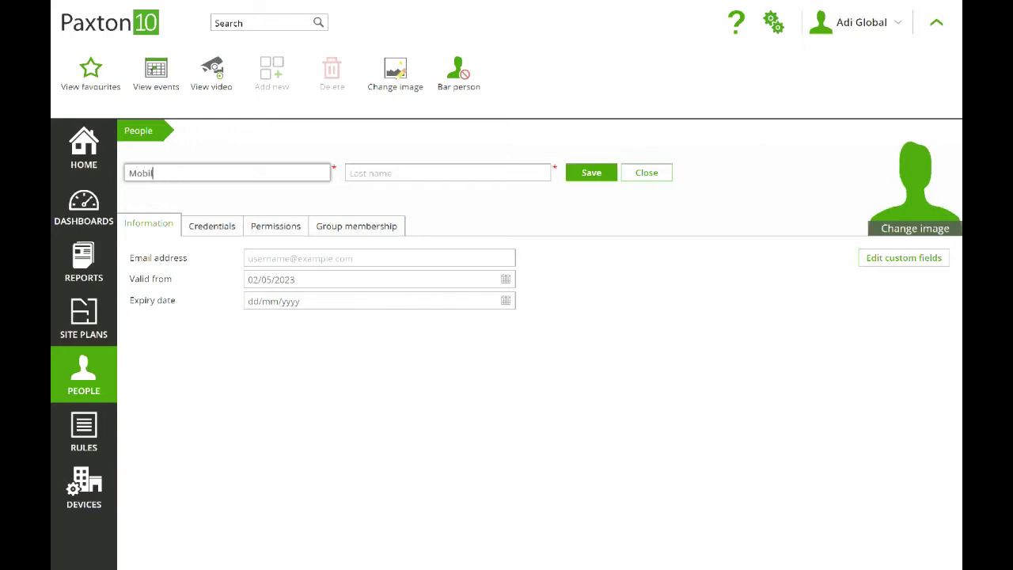
type("e")
key("Tab")
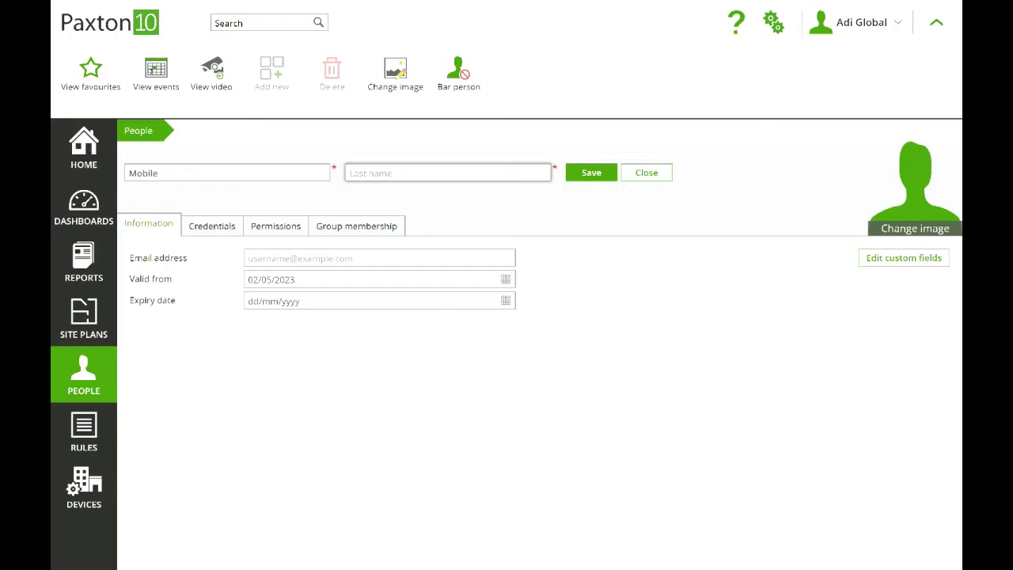
type("Token")
key("Tab")
left_click(317, 257)
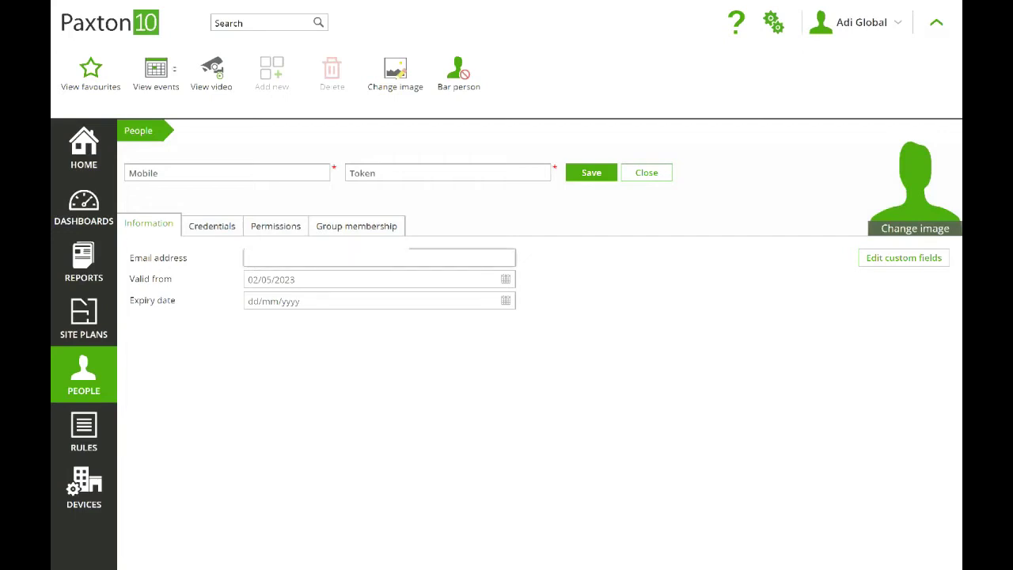
key("Tab")
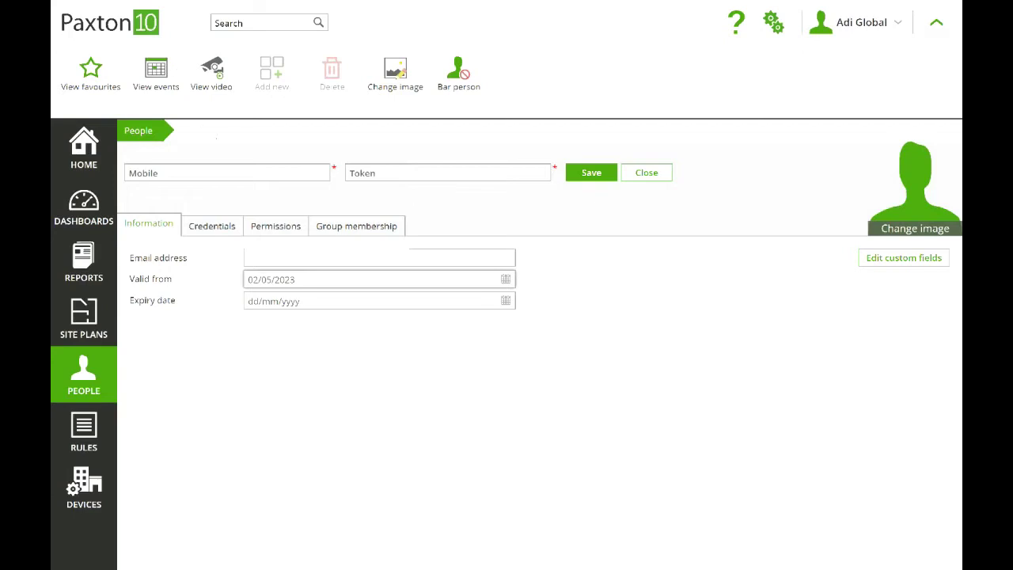
left_click(214, 226)
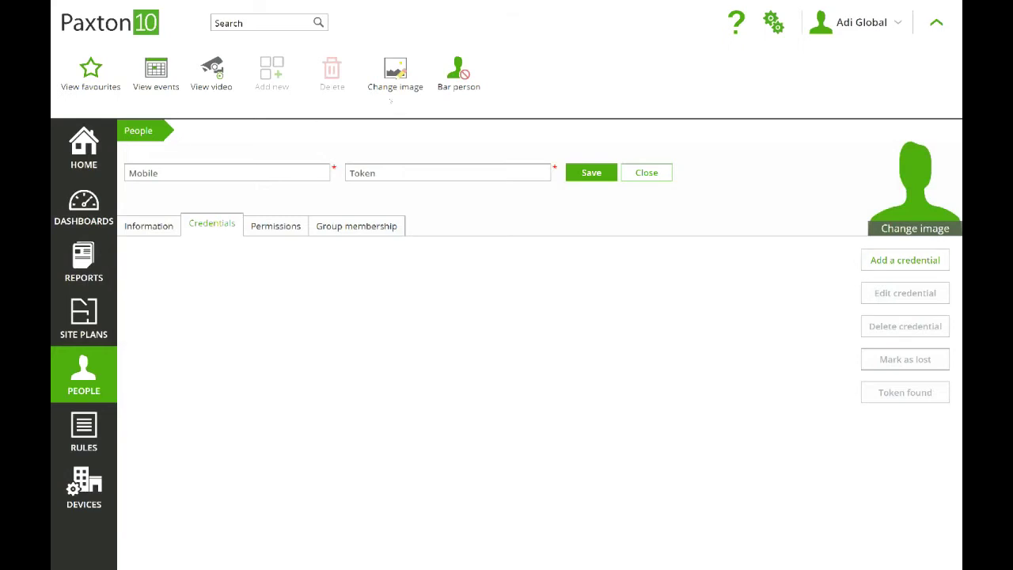
Add a New Smart Credential named 'Mobile' and acknowledge the email instructions notice.
left_click(905, 259)
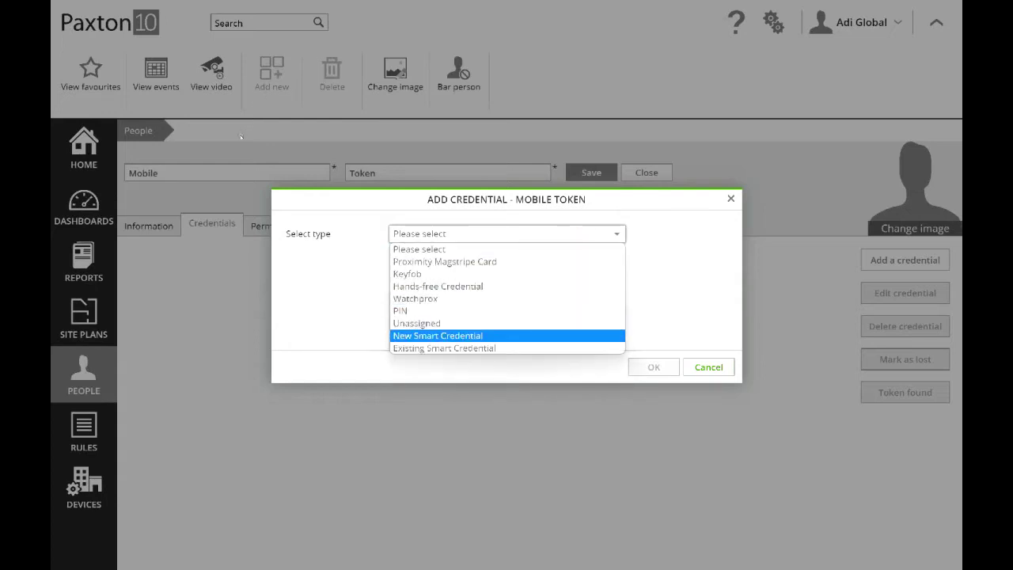
key("Return")
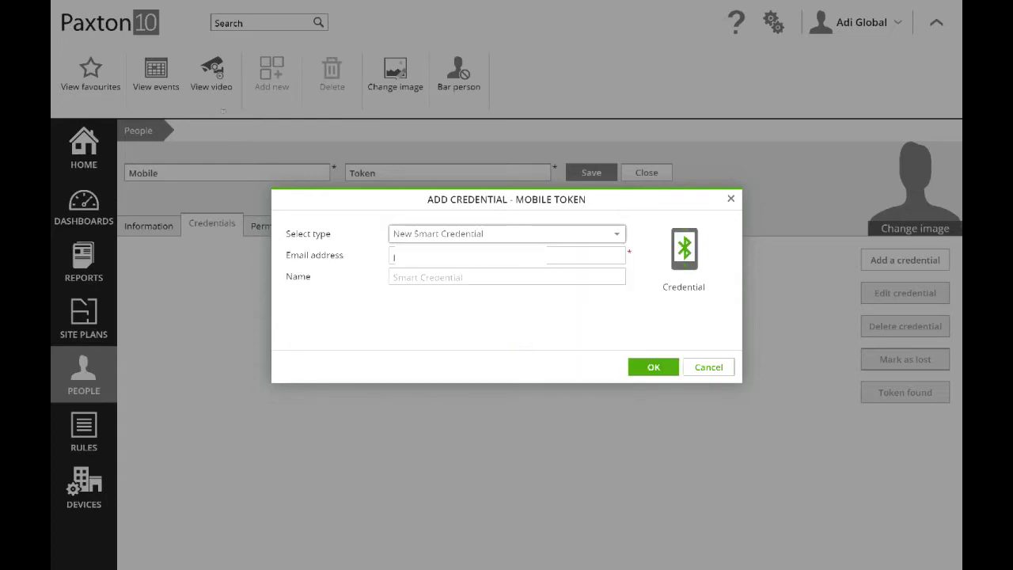
left_click(482, 276)
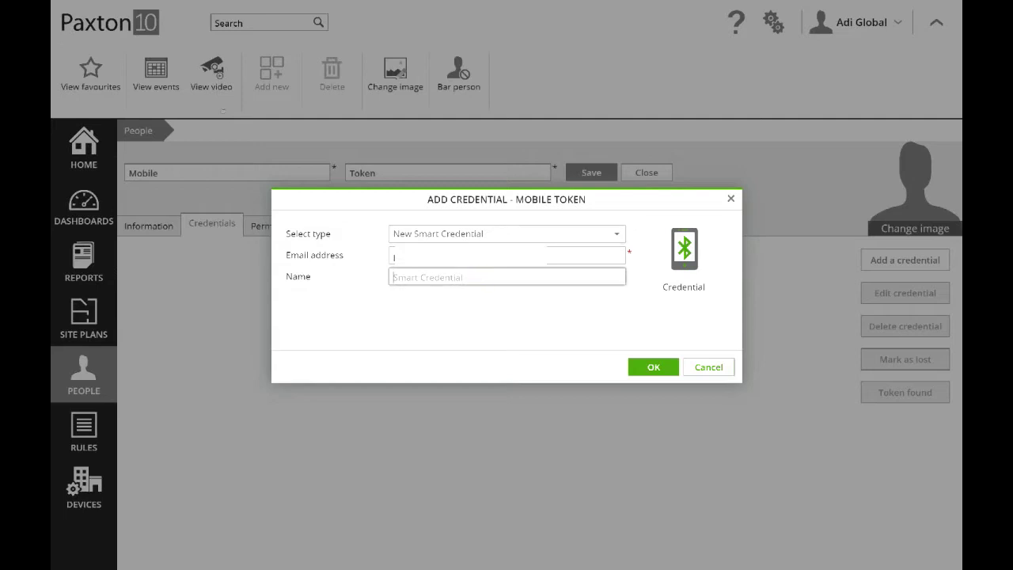
type("Mobile")
key("BackSpace")
key("BackSpace")
type("le")
key("BackSpace")
key("BackSpace")
key("BackSpace")
type("ile")
key("Return")
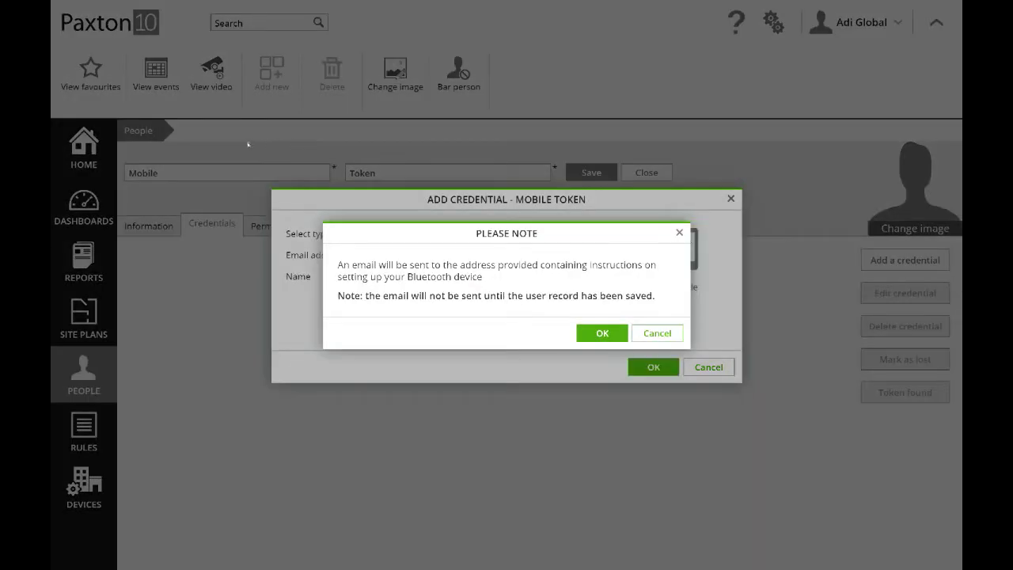
key("Return")
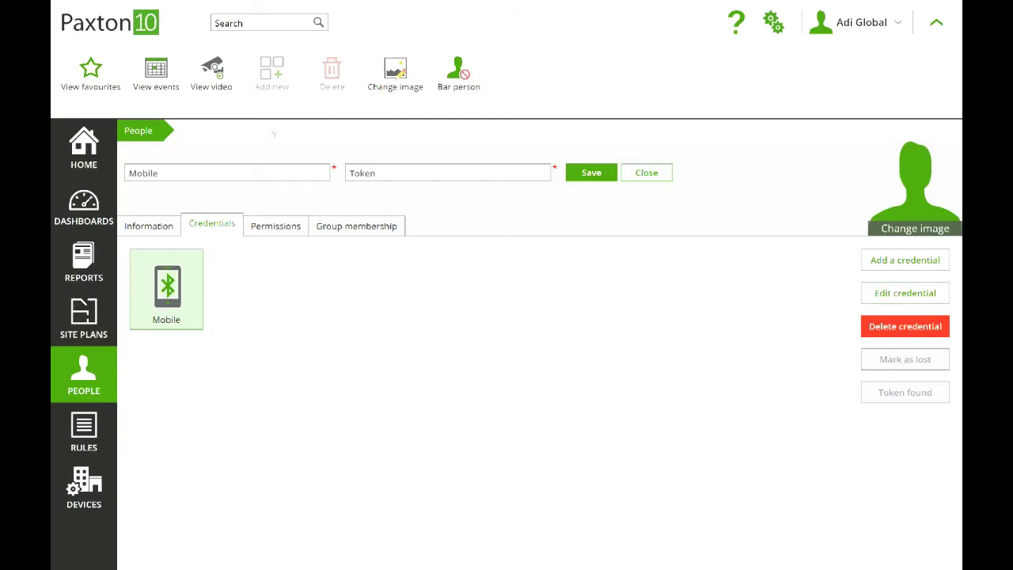
Assign the 'All devices, all the time' building permission, review group membership, and save Mobile Token.
left_click(275, 226)
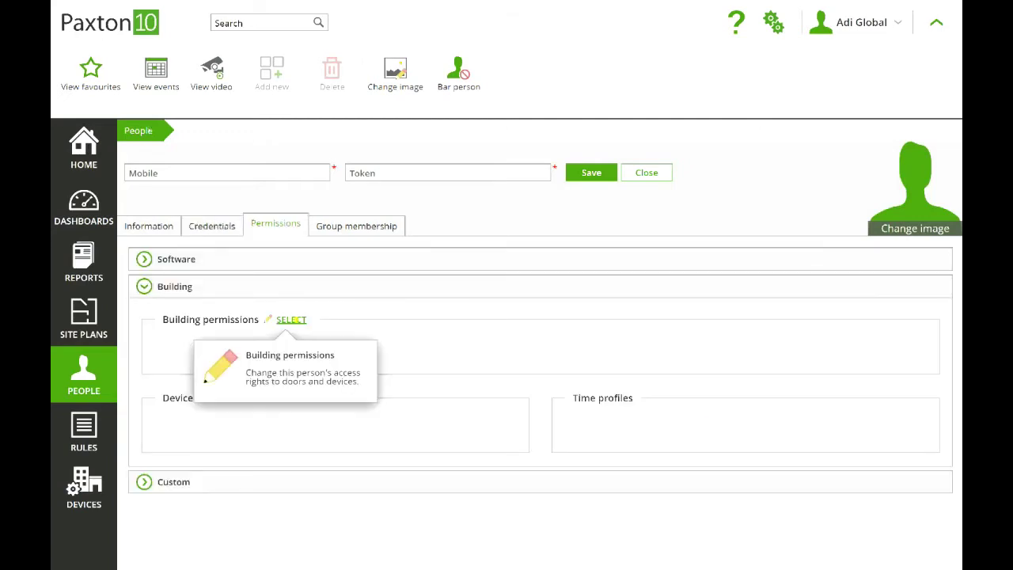
left_click(292, 319)
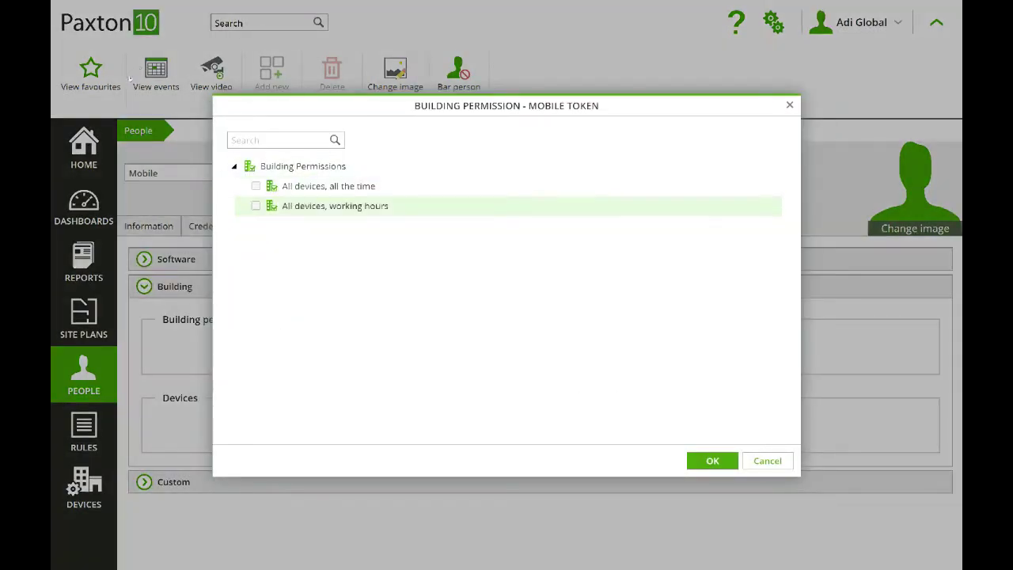
left_click(256, 185)
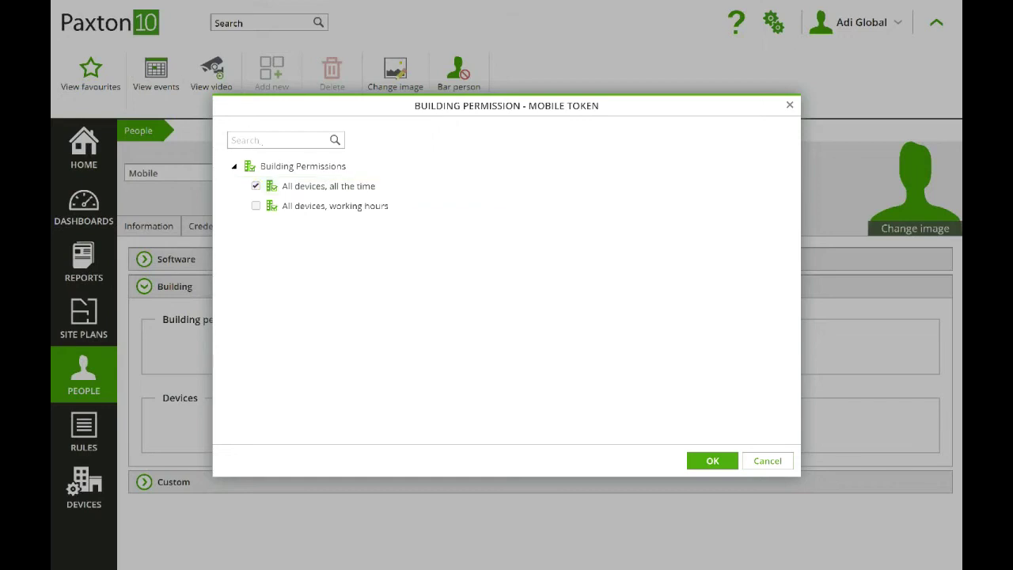
left_click(712, 461)
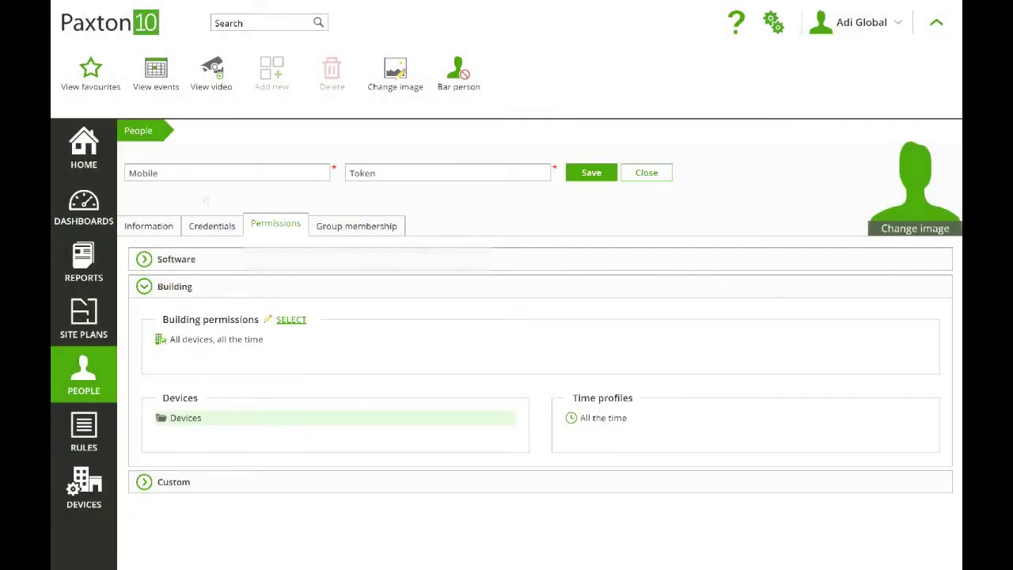
left_click(357, 226)
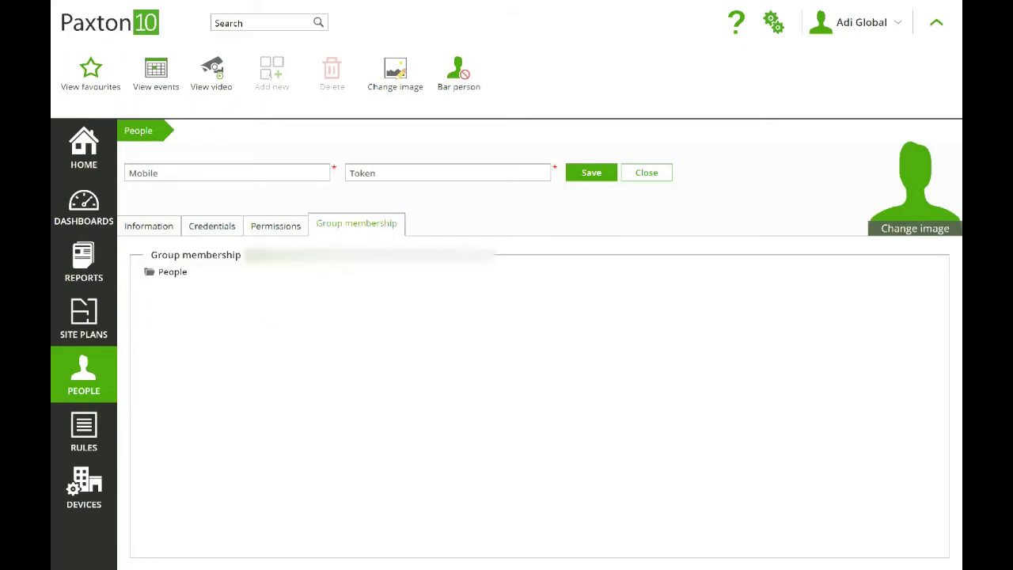
left_click(594, 172)
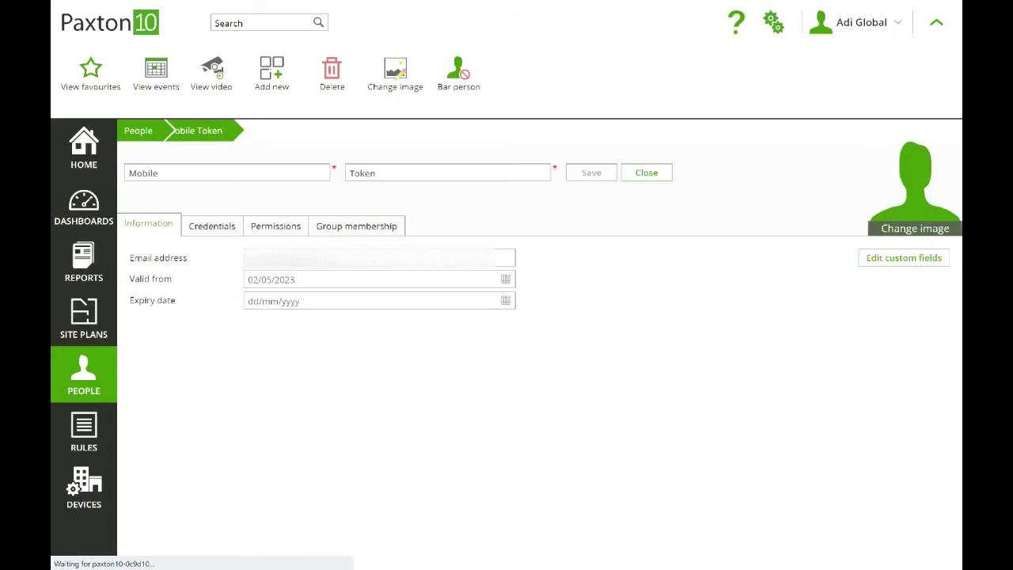
Close the saved Mobile Token record to go back to the People list.
left_click(63, 151)
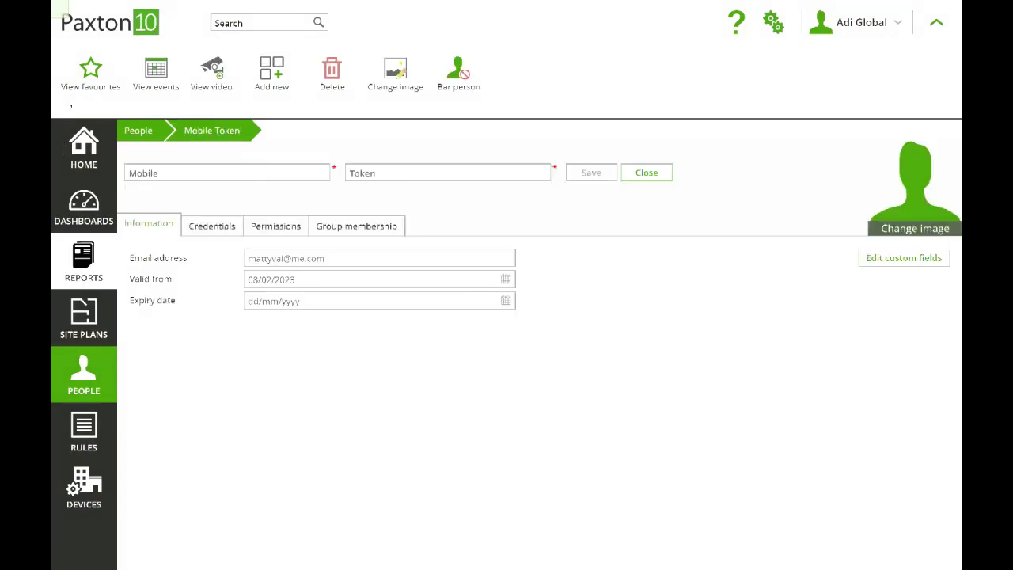
Go to Reports and open the All Events Today report.
left_click(84, 262)
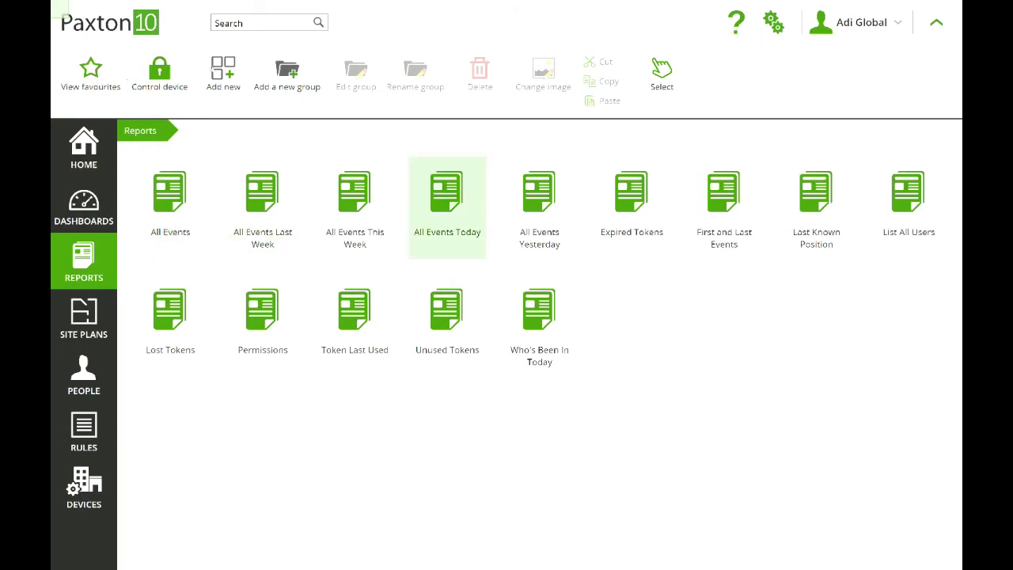
double_click(448, 202)
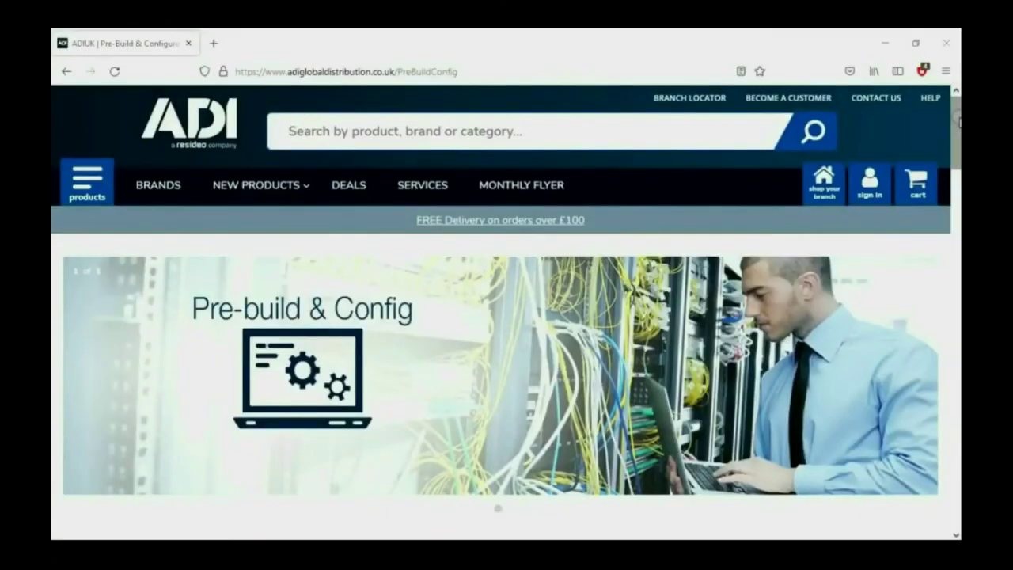
scroll(956, 121, "down", 3)
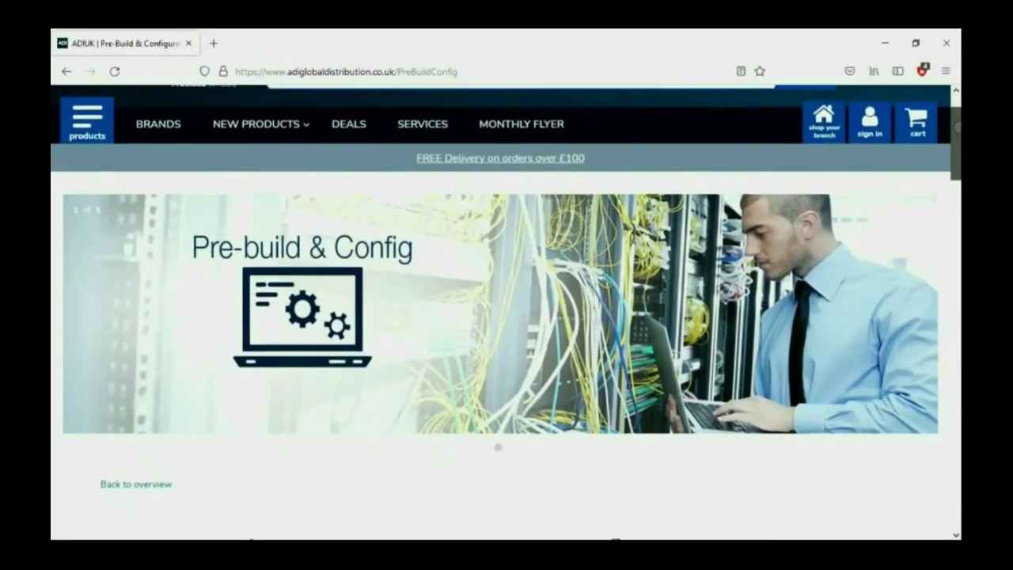
scroll(506, 333, "down", 3)
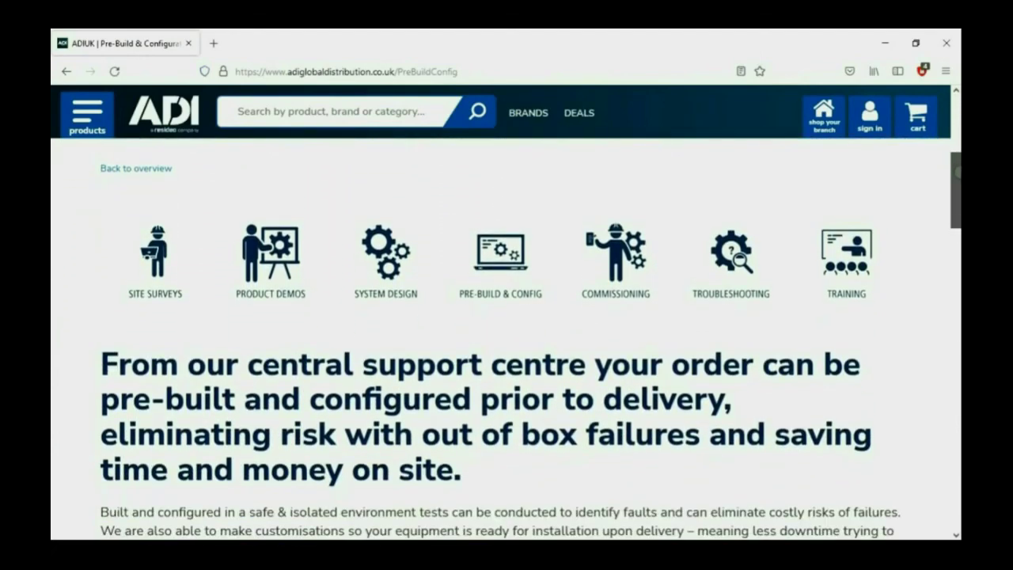
scroll(506, 332, "down", 1)
scroll(532, 339, "down", 1)
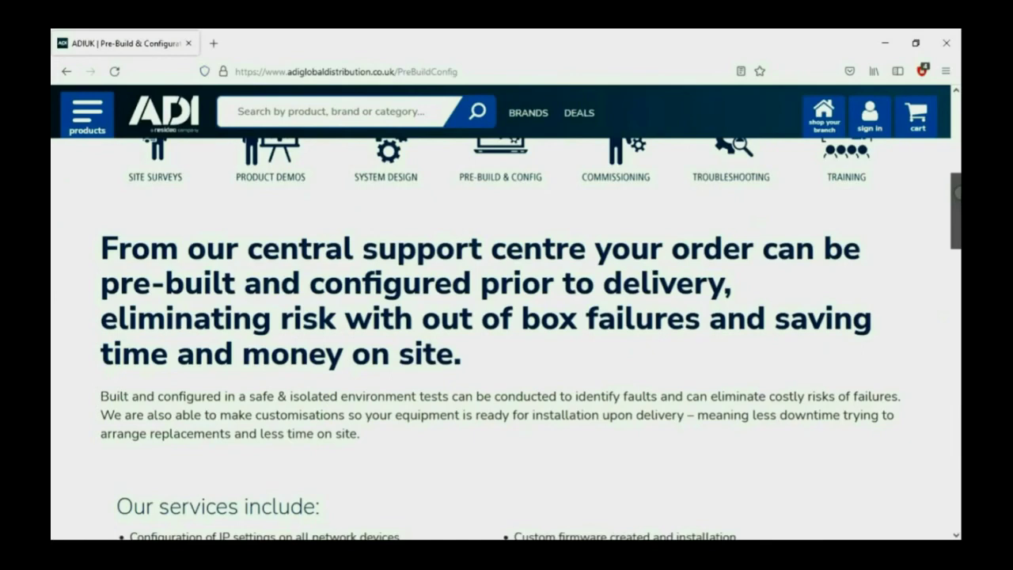
scroll(506, 339, "down", 5)
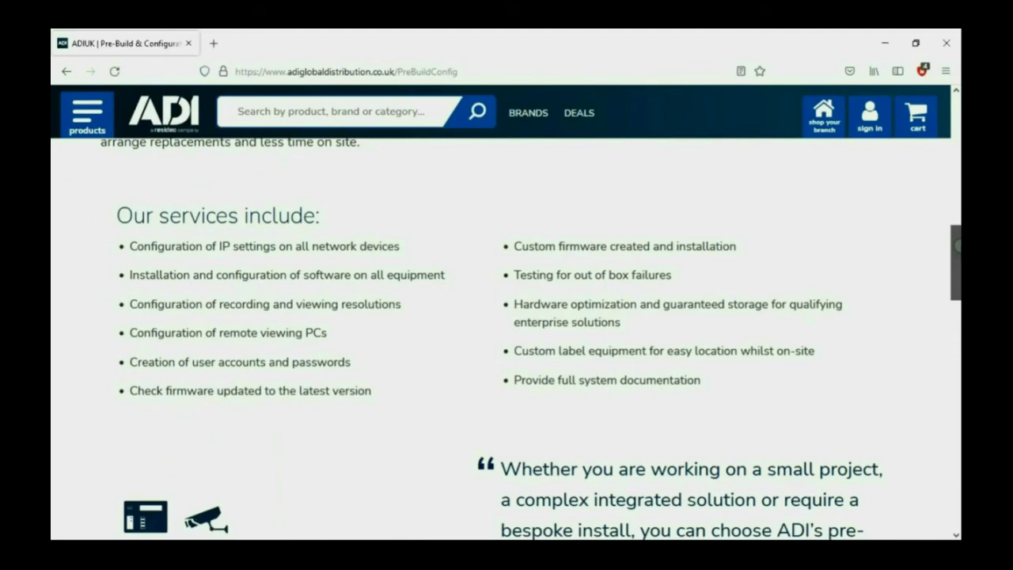
scroll(507, 338, "down", 4)
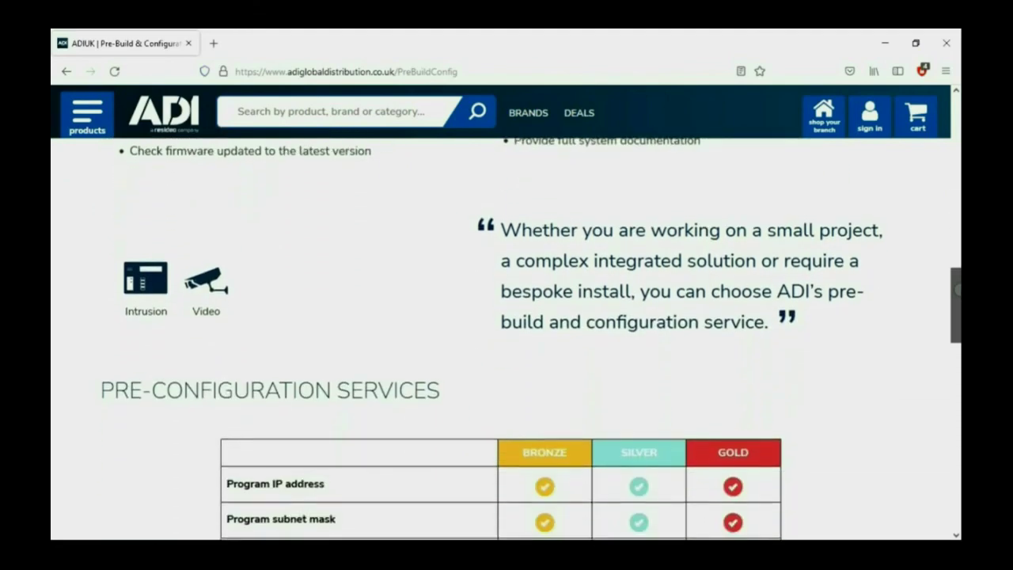
scroll(507, 339, "down", 4)
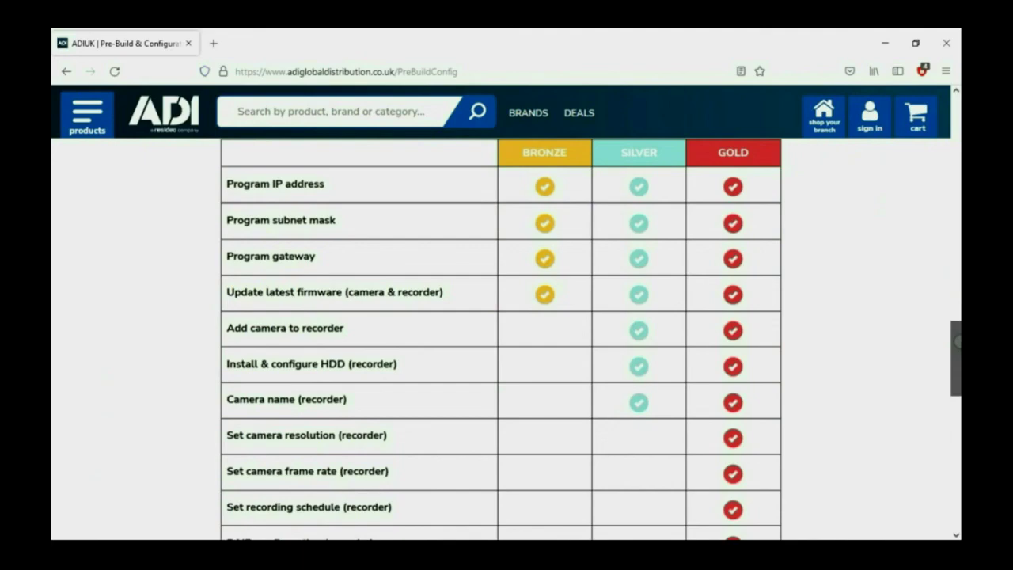
scroll(506, 339, "down", 2)
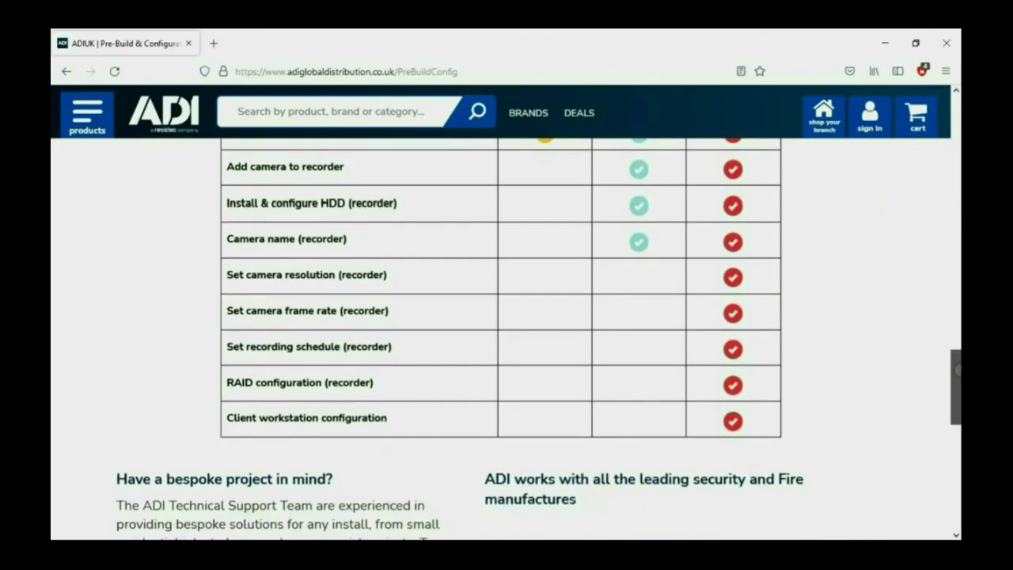
scroll(507, 339, "down", 3)
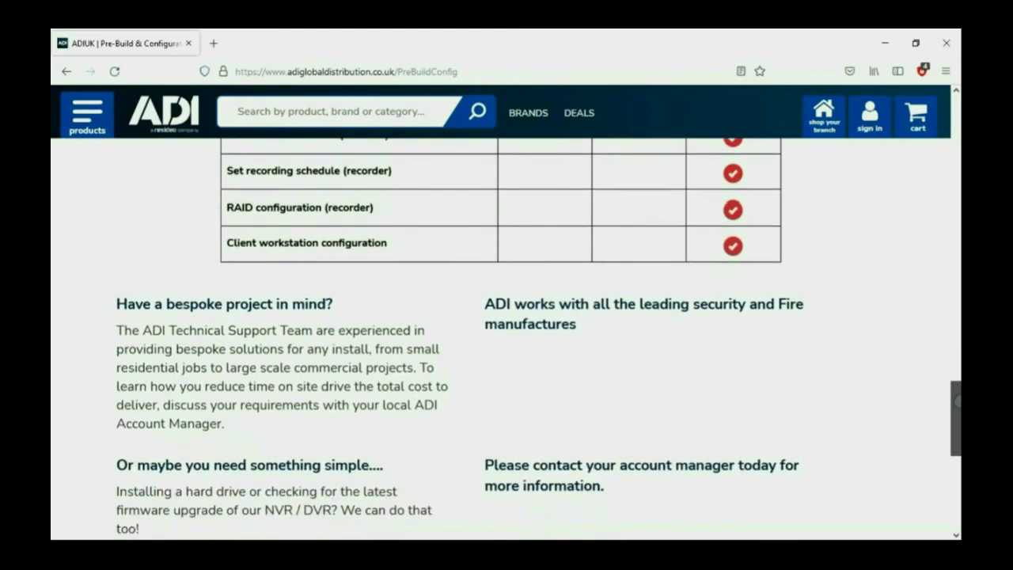
scroll(507, 339, "down", 2)
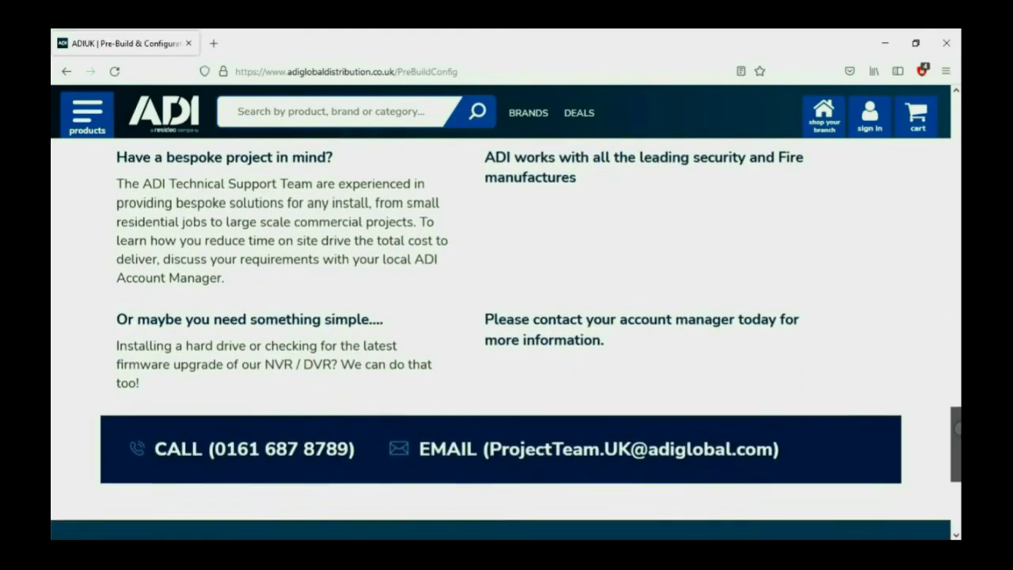